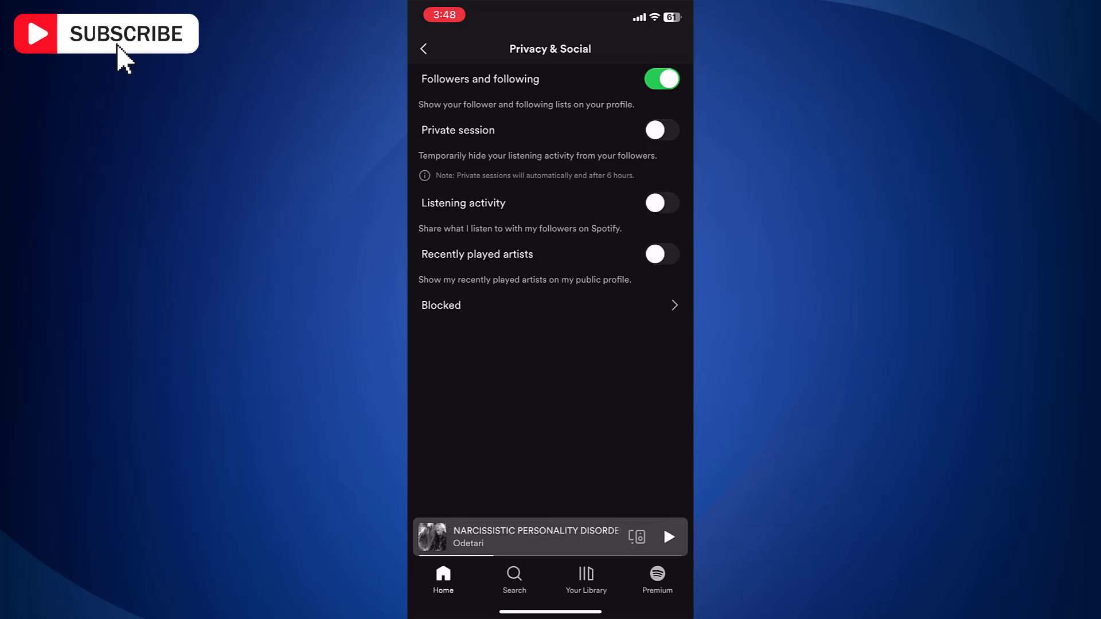
Switch on the Private session toggle in Spotify's Privacy & Social settings.
{"action": "left_click", "coordinate": [660, 129]}
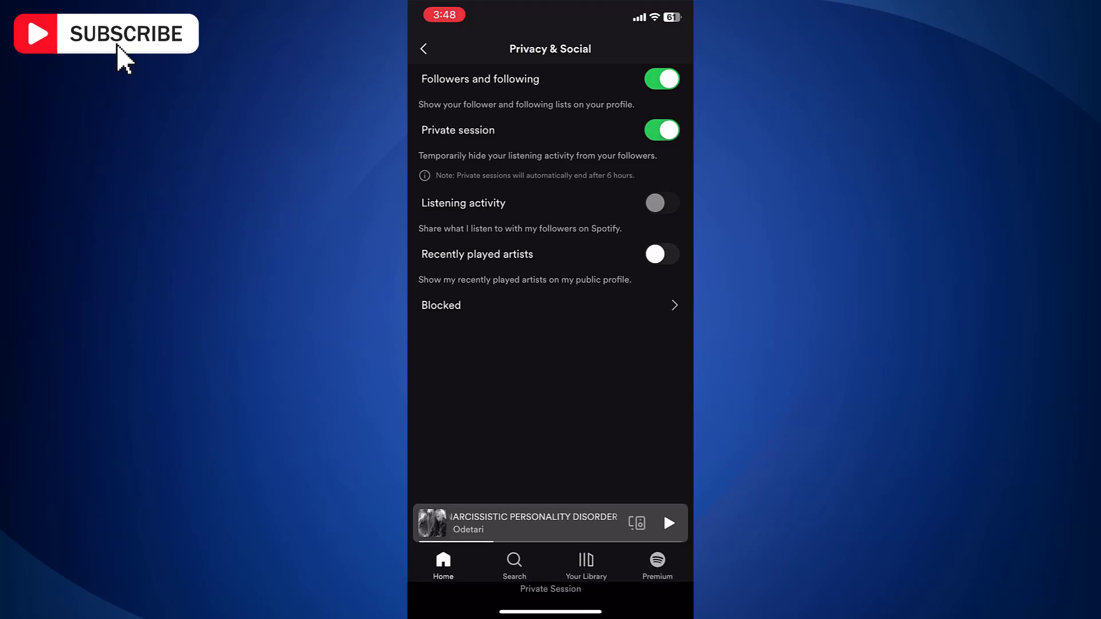